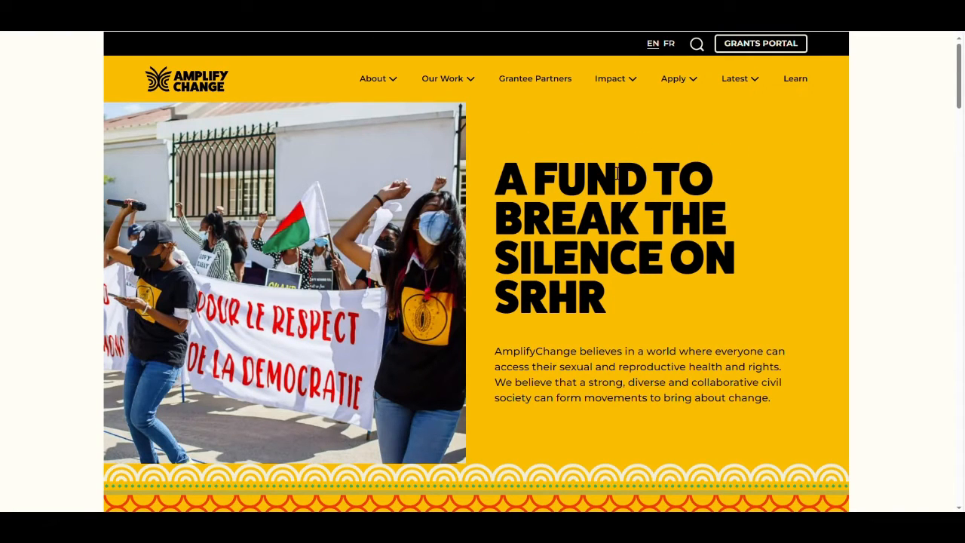
Go from the AmplifyChange home page to the Grants Portal login page.
click(778, 48)
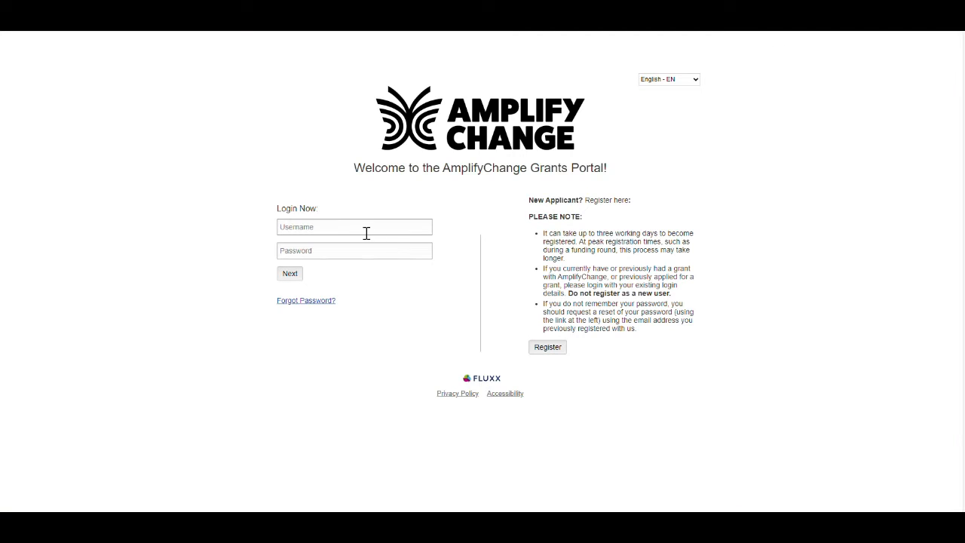
Sign in with the organisation's account e-mail and password, then scroll the sidebar to Due Diligence.
click(366, 233)
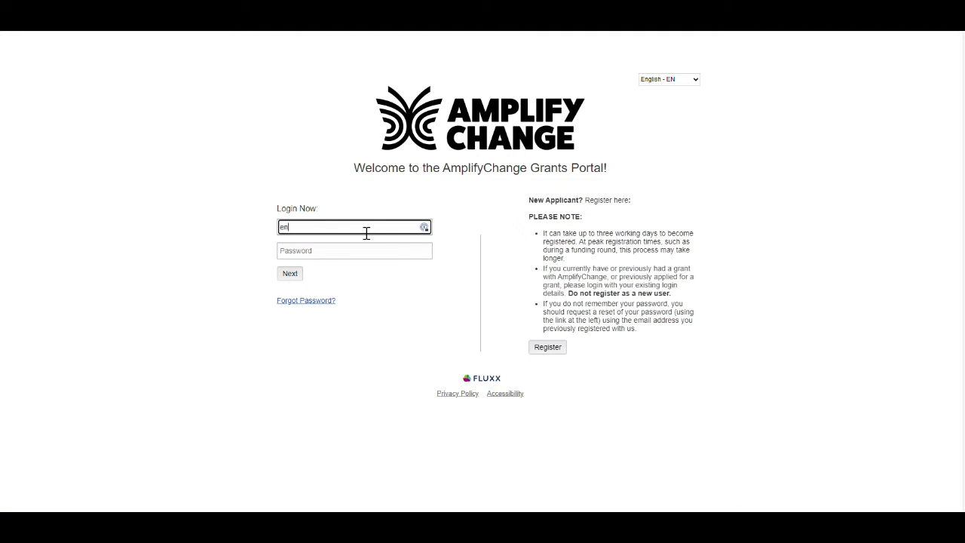
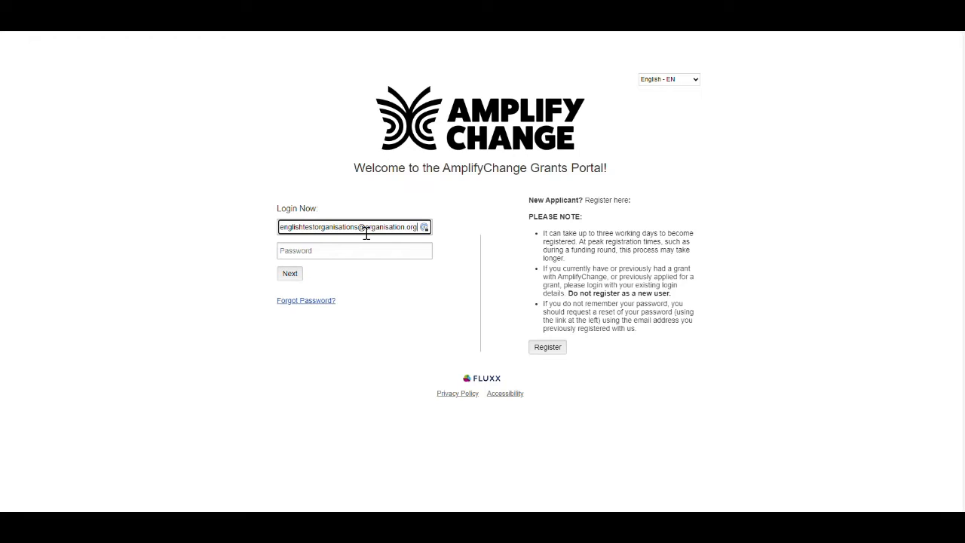
click(367, 250)
text(****)
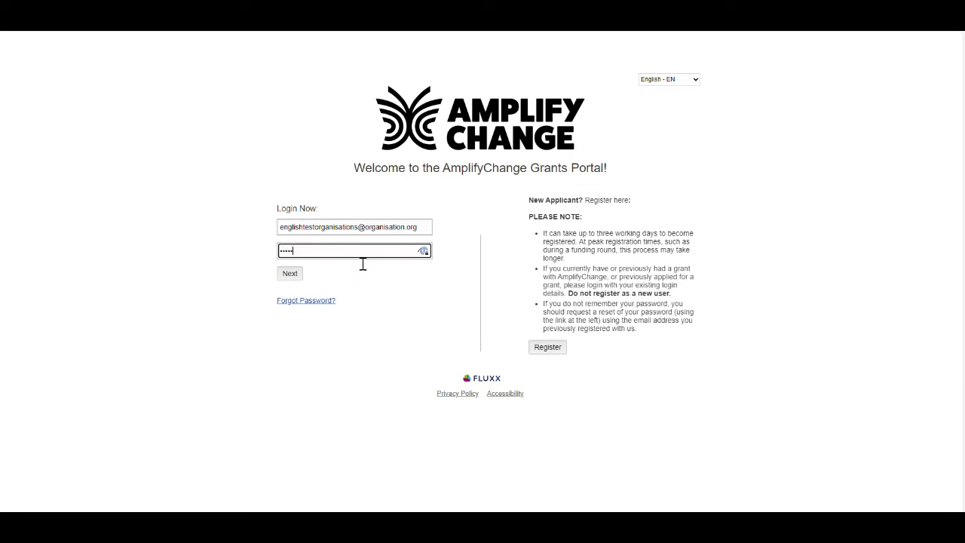
text(*********)
click(296, 276)
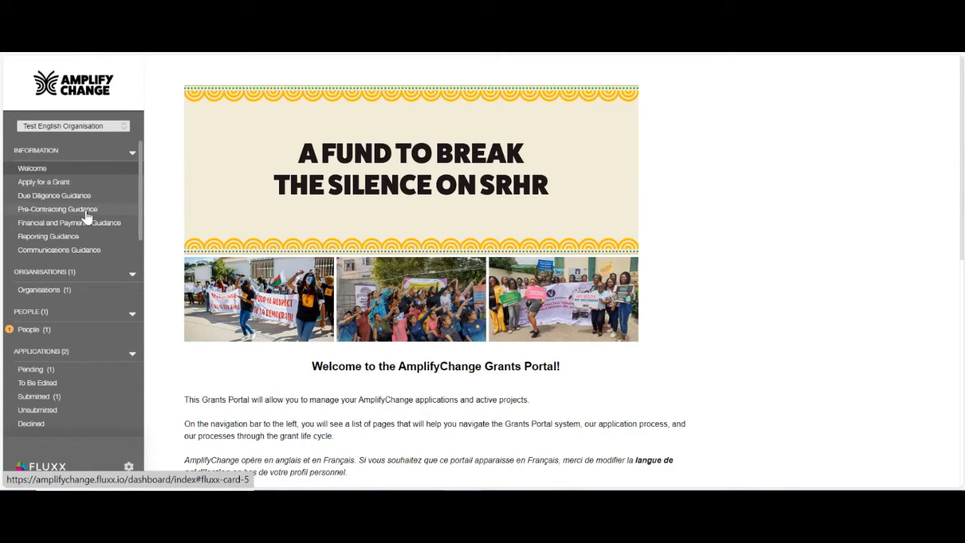
scroll(94, 241, down, 1)
scroll(93, 241, down, 3)
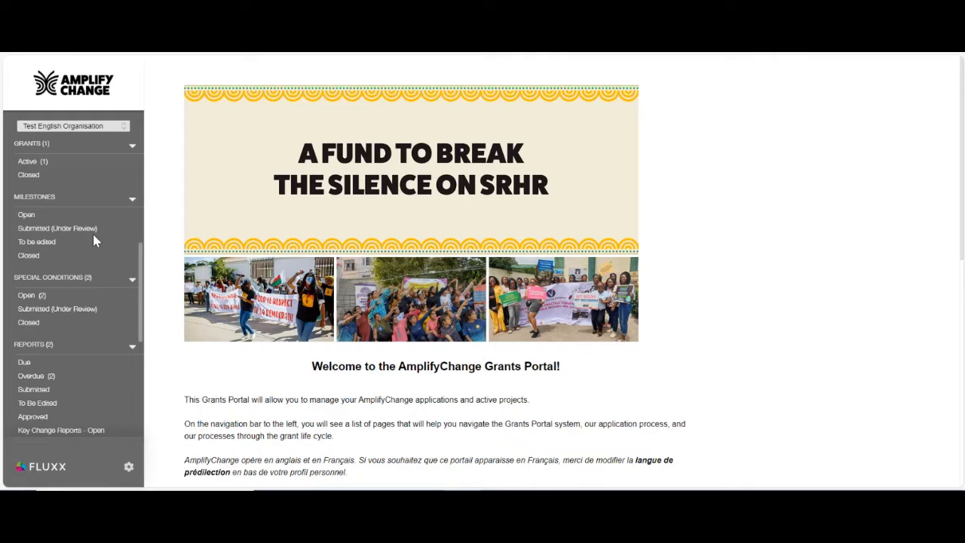
scroll(94, 240, down, 3)
scroll(95, 240, down, 1)
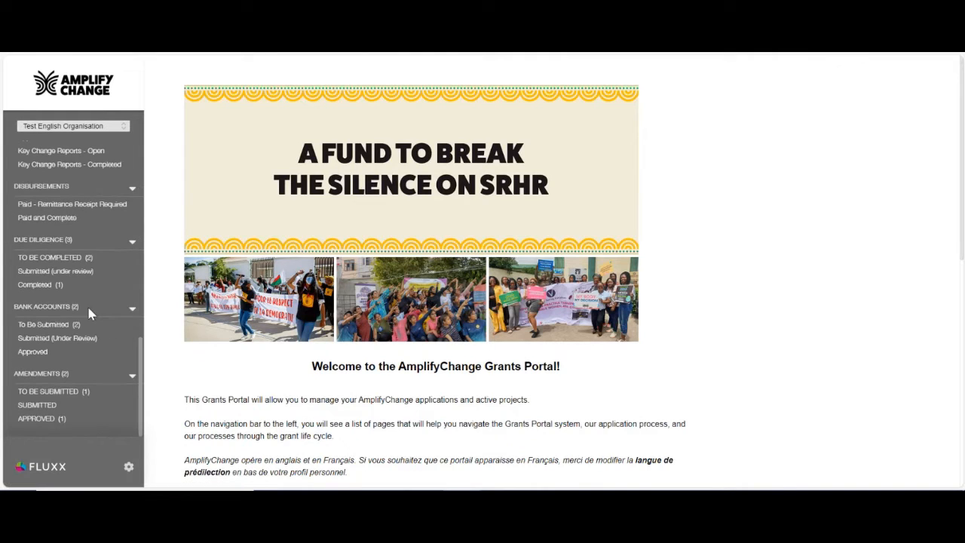
Open the to-be-completed Strengthening Round 8 due diligence assessment for editing.
click(66, 260)
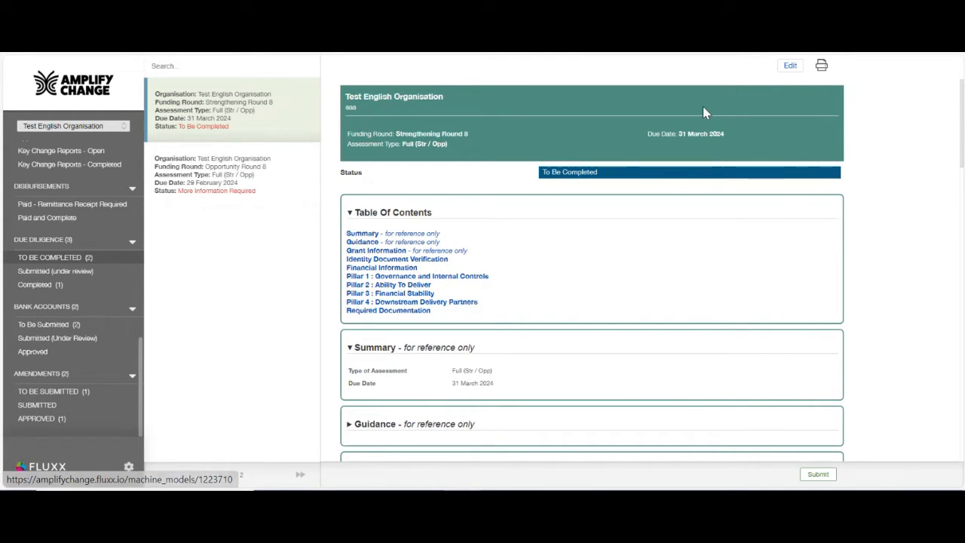
click(790, 66)
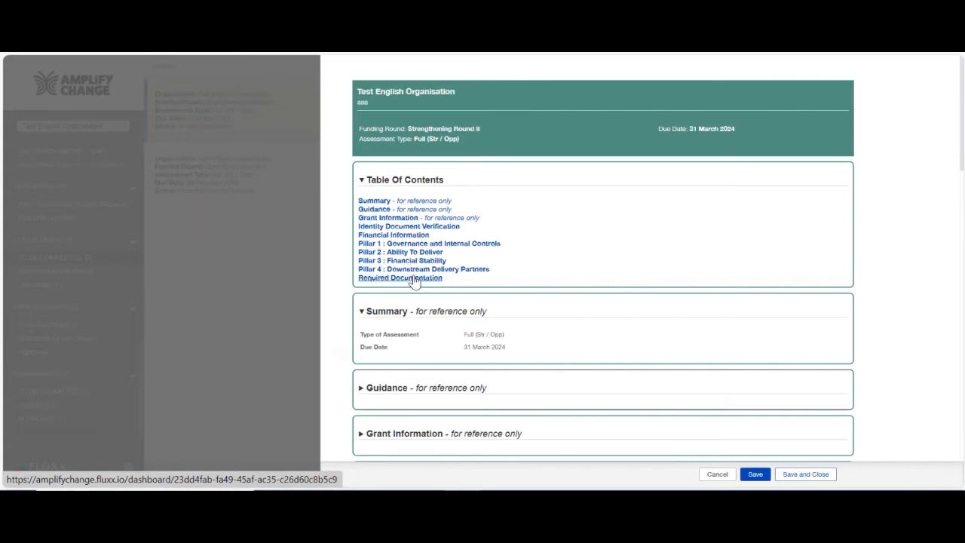
Jump to Pillar 1 and expand the Governance questions to review the answers.
click(409, 245)
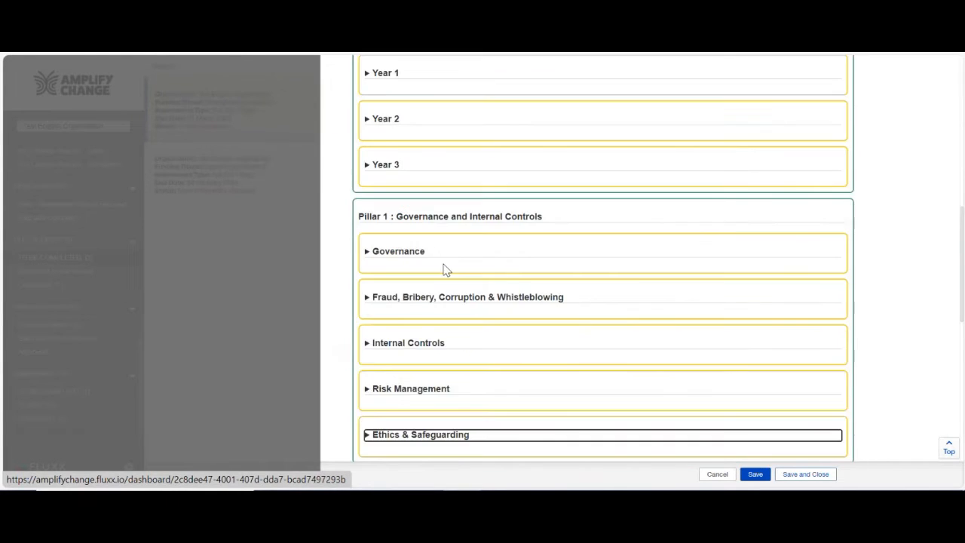
scroll(449, 273, down, 1)
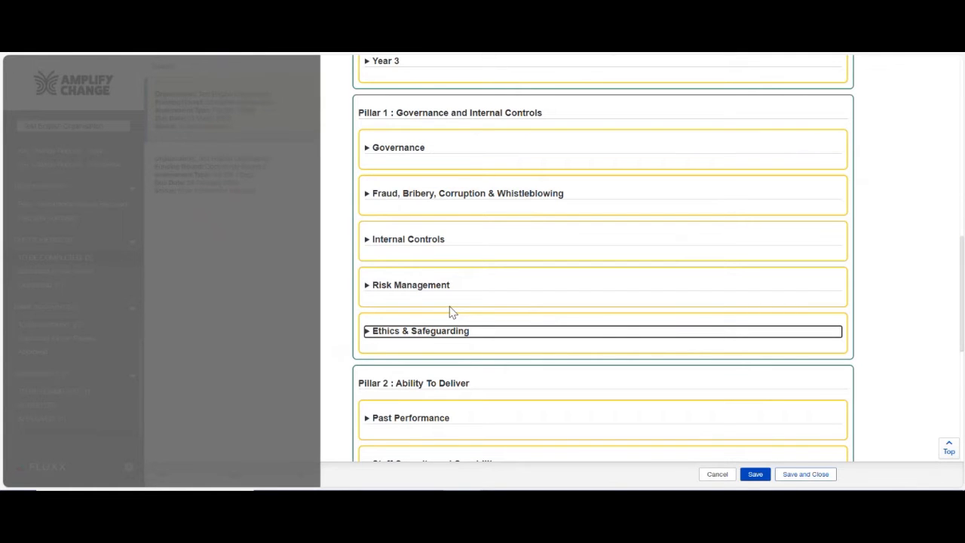
click(399, 150)
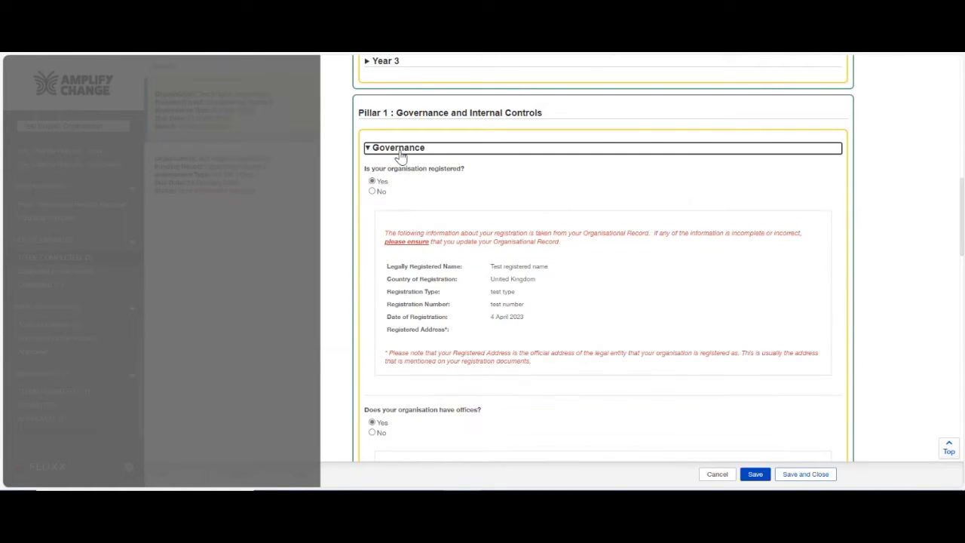
scroll(445, 273, down, 2)
scroll(445, 273, down, 6)
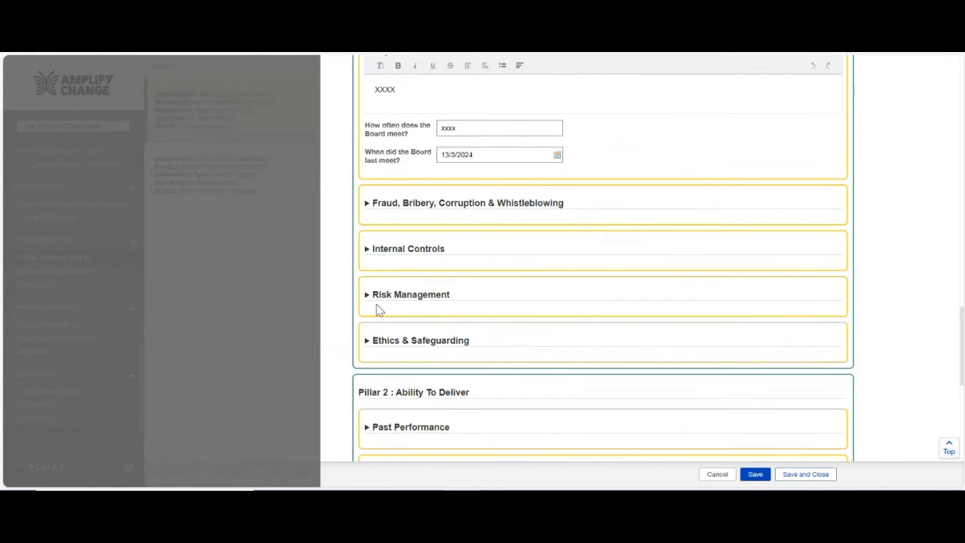
scroll(439, 298, up, 8)
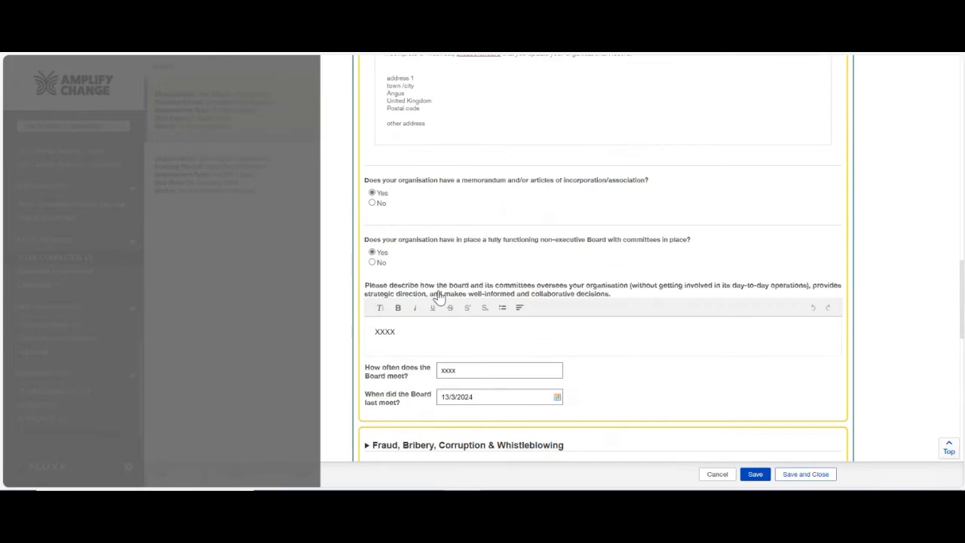
scroll(440, 298, up, 10)
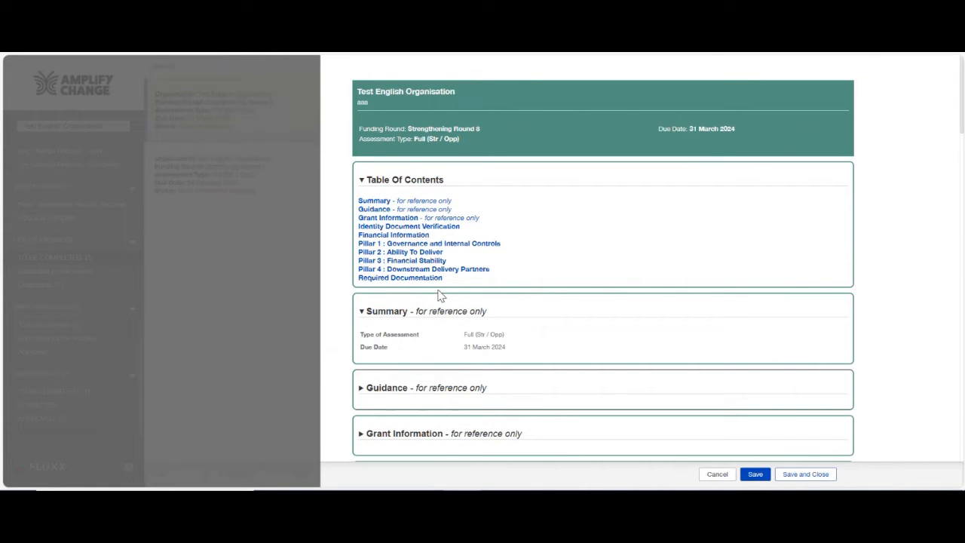
Jump to the Required Documentation section and review the documents to upload.
click(417, 279)
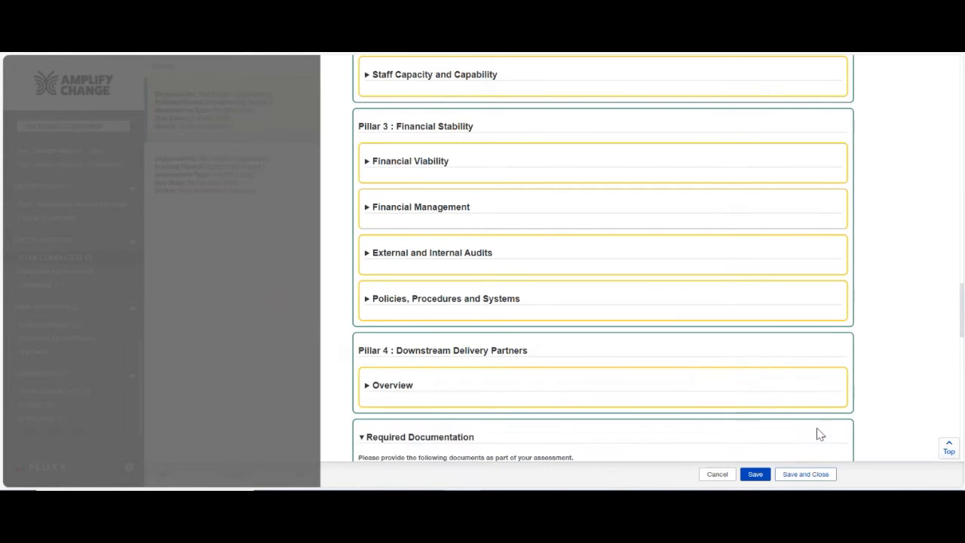
scroll(818, 435, down, 4)
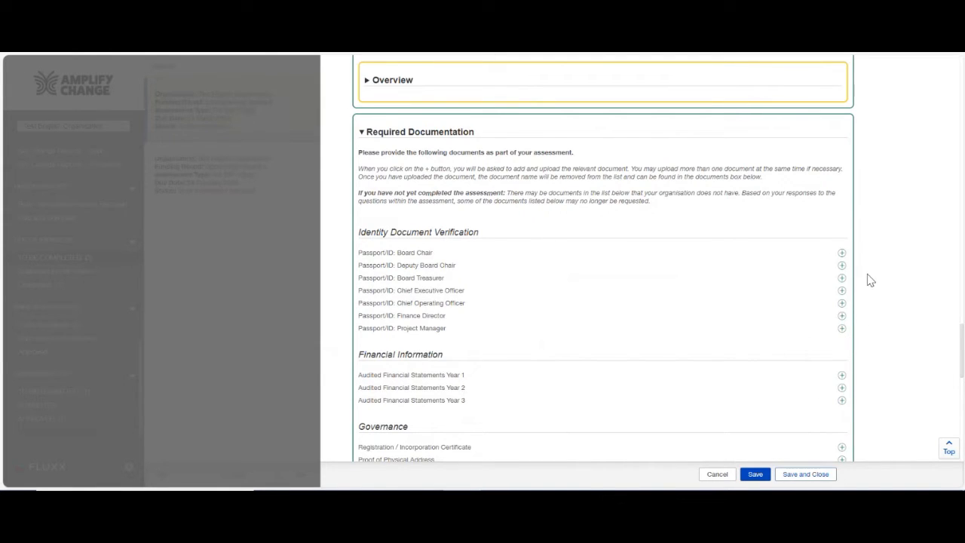
scroll(682, 300, up, 1)
scroll(679, 300, up, 2)
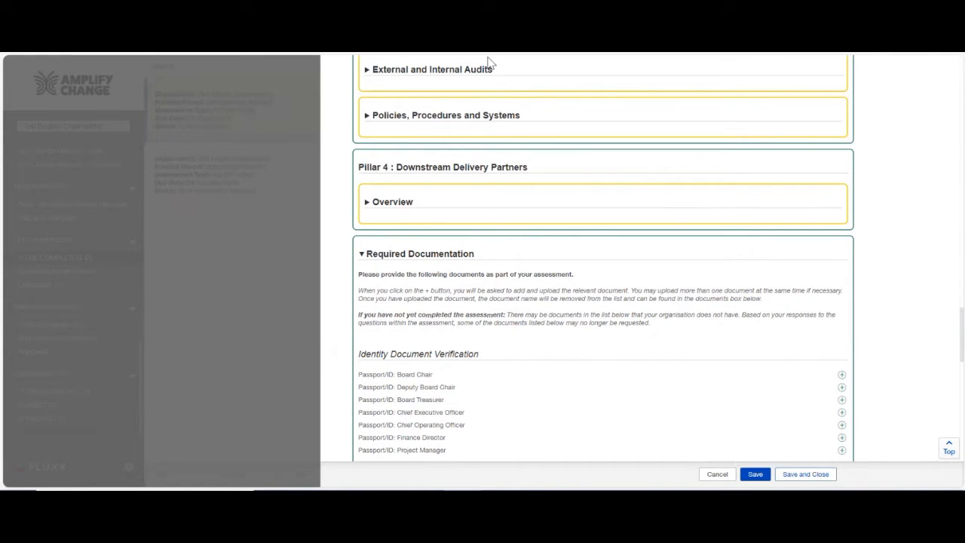
scroll(721, 392, down, 2)
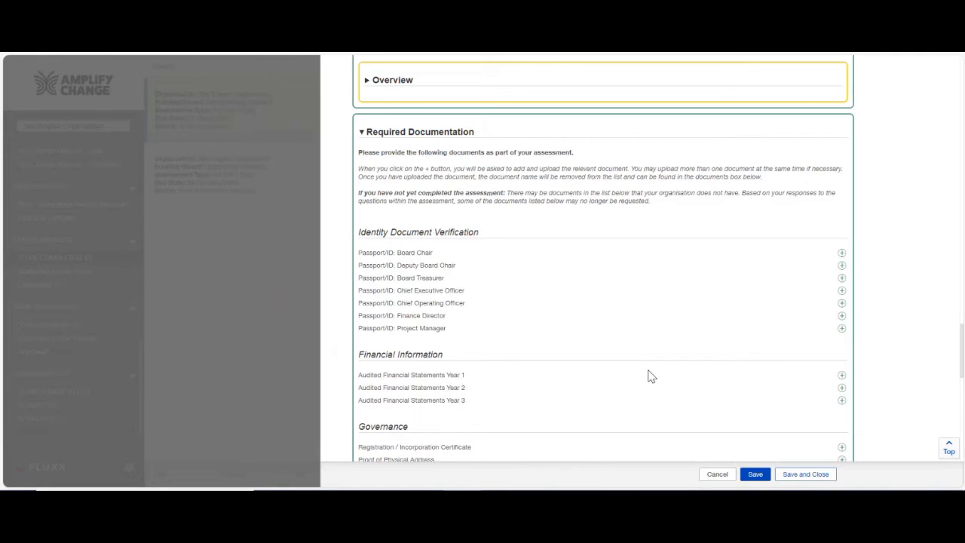
Save the Strengthening Round 8 assessment, then submit it and confirm with OK.
click(798, 475)
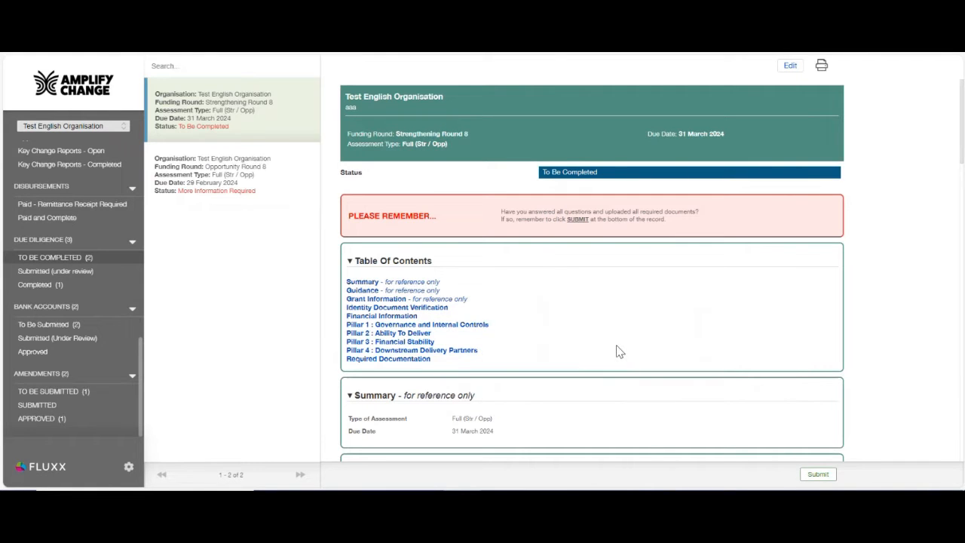
click(818, 475)
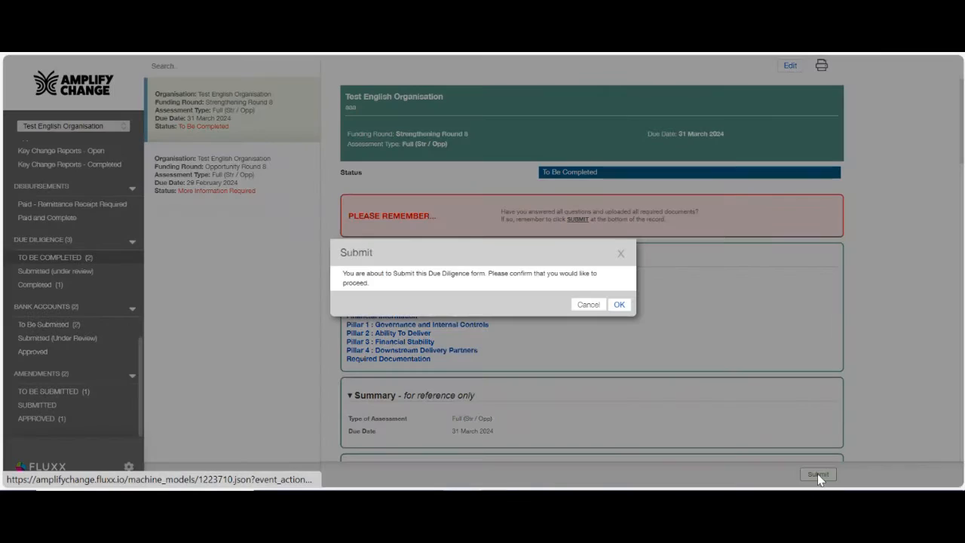
click(619, 304)
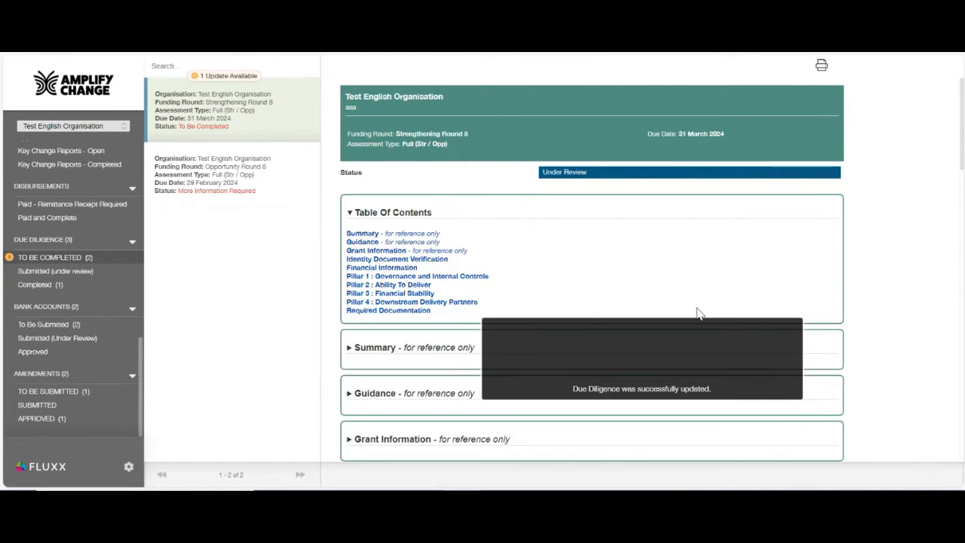
Check the submitted form under review, then list the due diligence forms still to be completed.
click(69, 272)
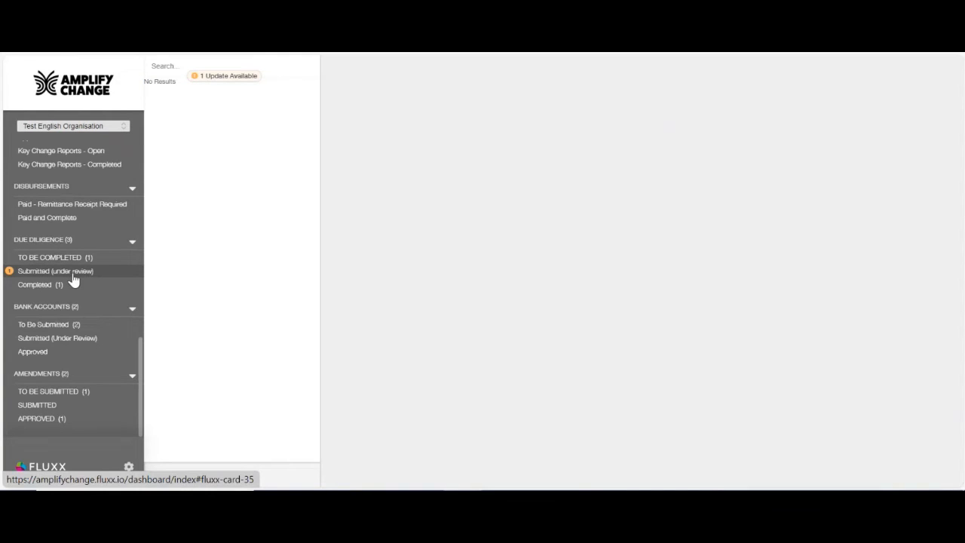
click(215, 82)
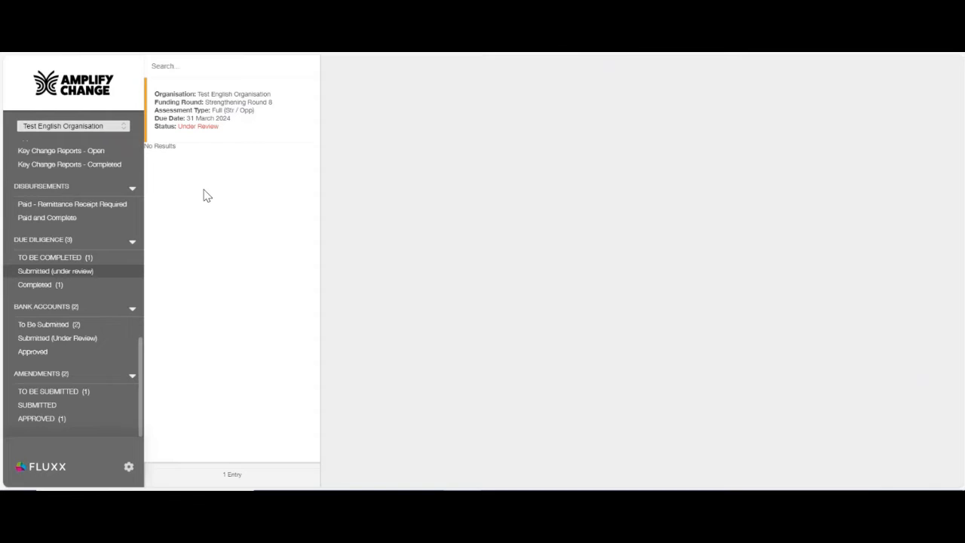
click(67, 260)
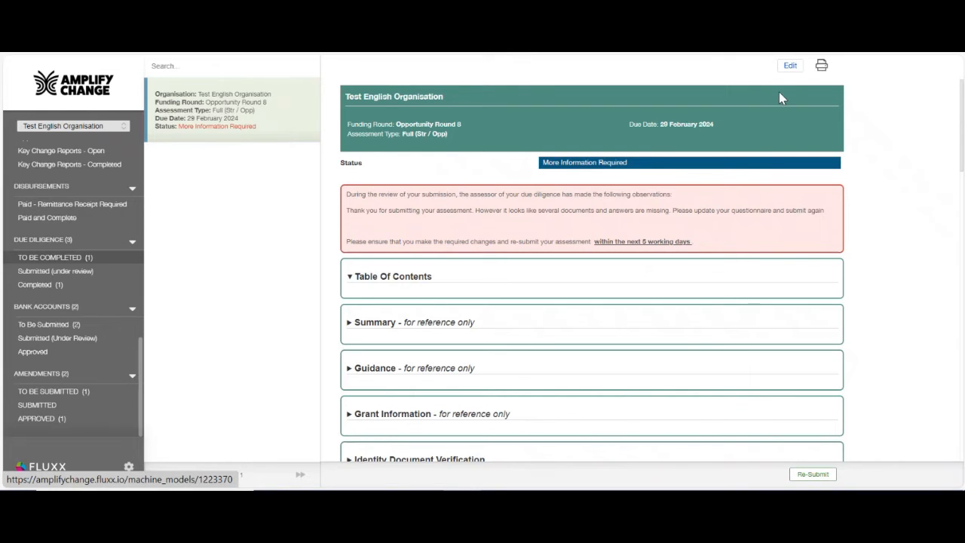
Open Opportunity Round 8 for re-submission, highlight the assessor's missing-documents request, then show Completed records.
click(793, 67)
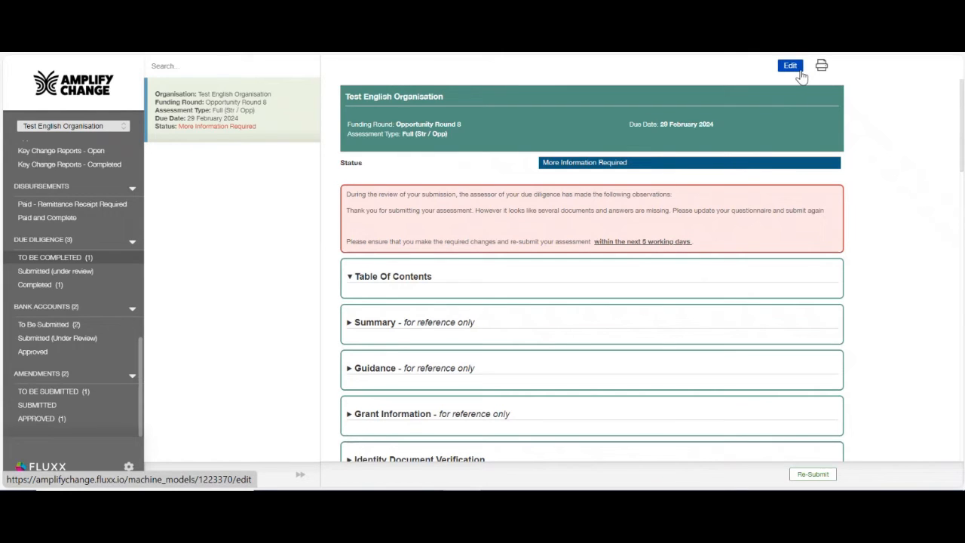
click(813, 474)
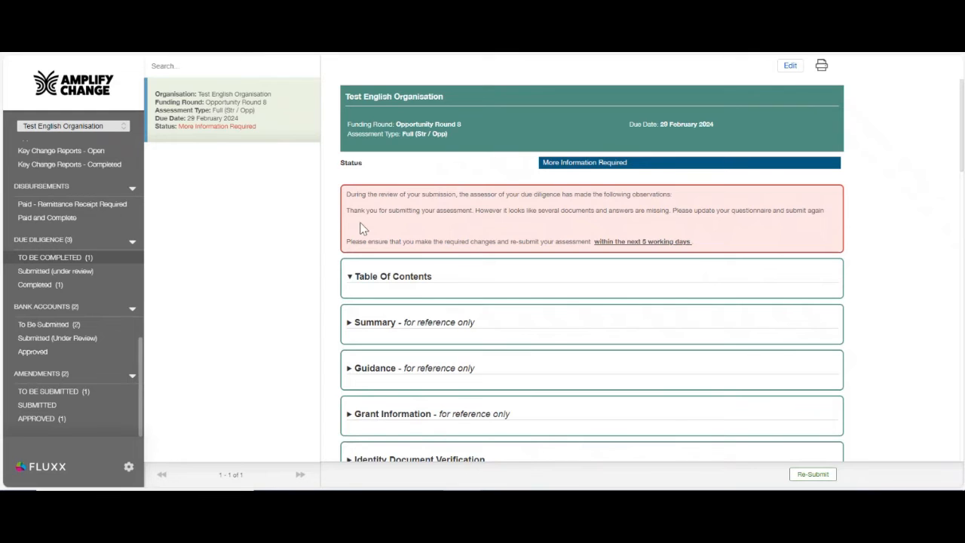
click(349, 203)
drag(829, 213, 346, 214)
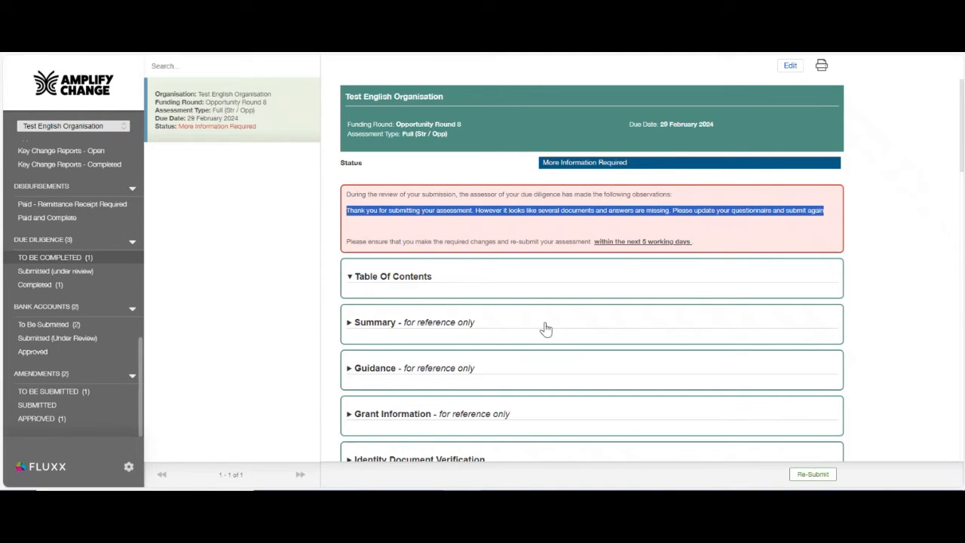
click(55, 292)
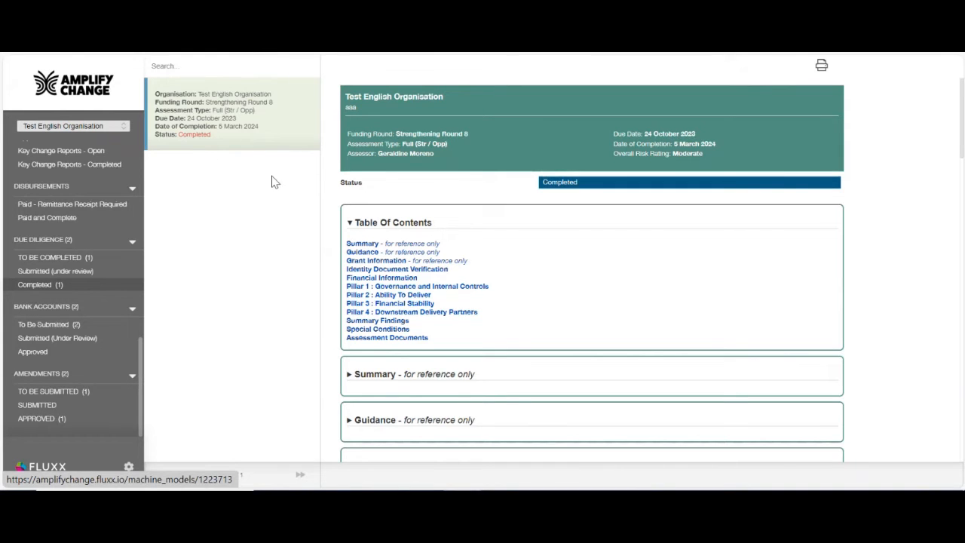
Show the Assessment Documents section with the Due Diligence Report (Full Assessment - Str Opp).docx.
click(369, 338)
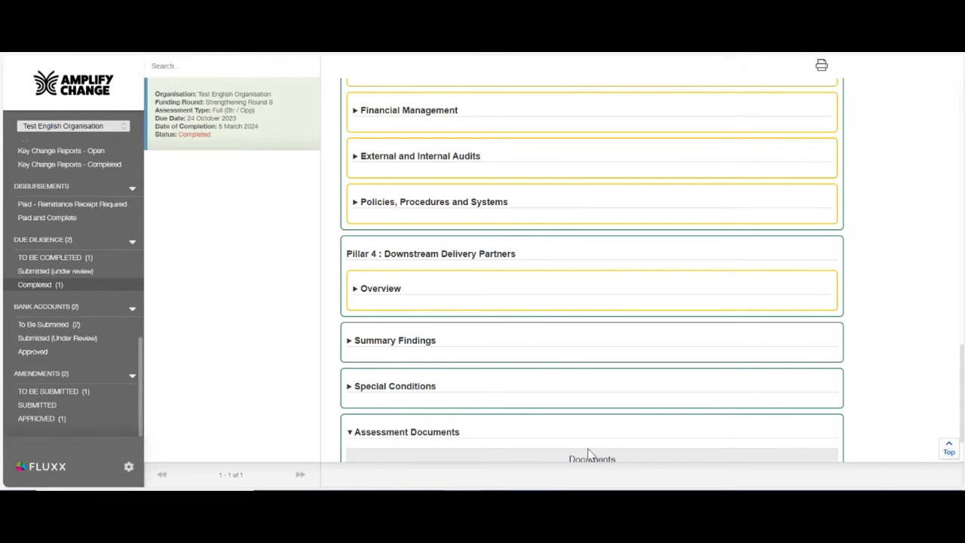
scroll(457, 396, down, 2)
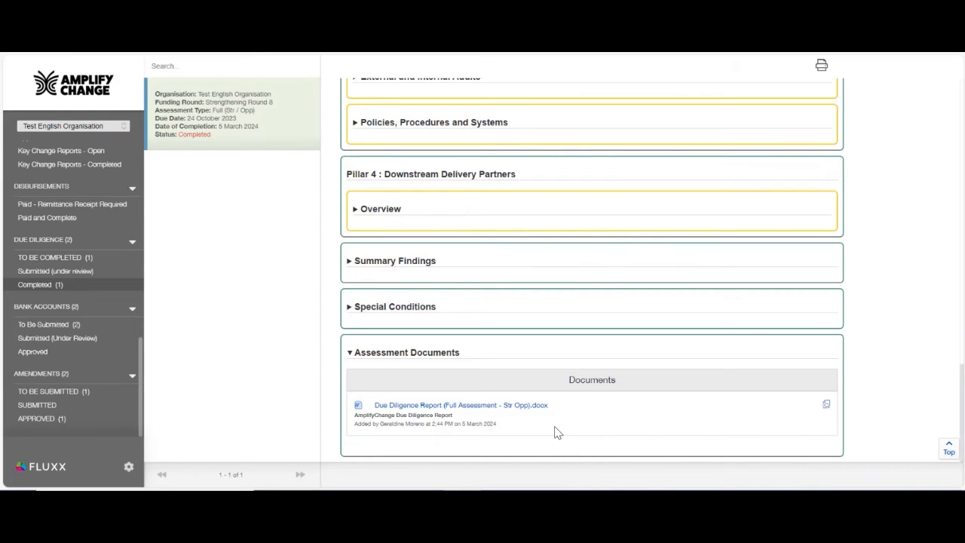
scroll(98, 336, up, 4)
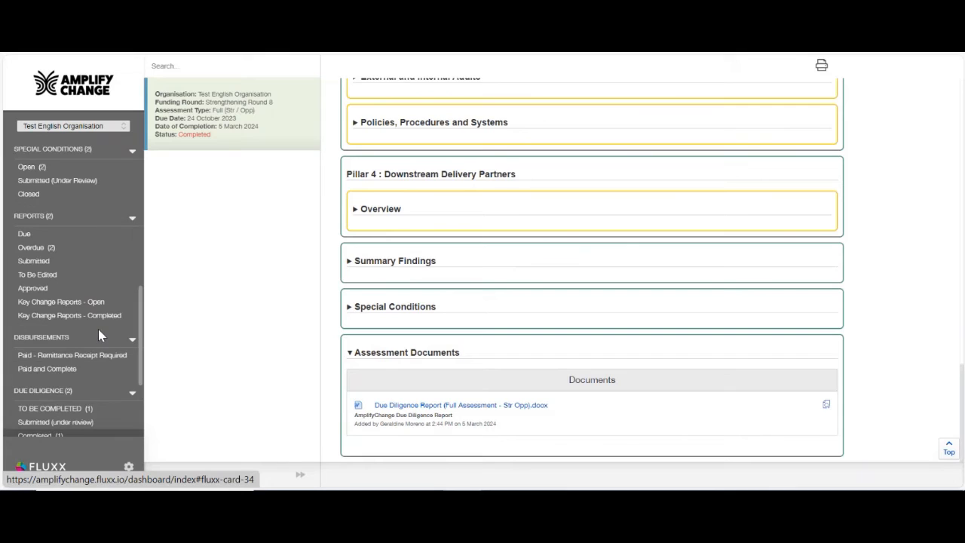
scroll(98, 331, up, 4)
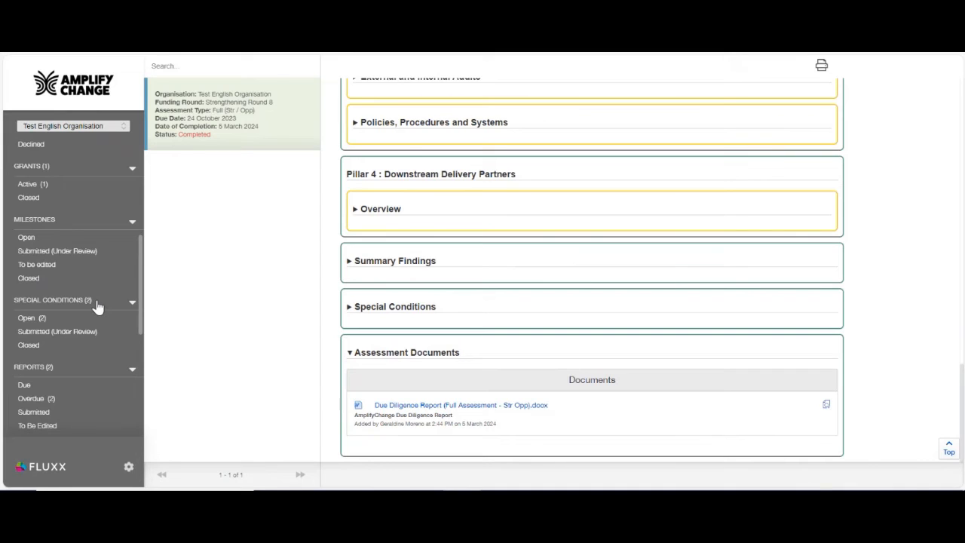
List the two open special conditions and open the Anti-fraud and bribery policy one.
click(44, 323)
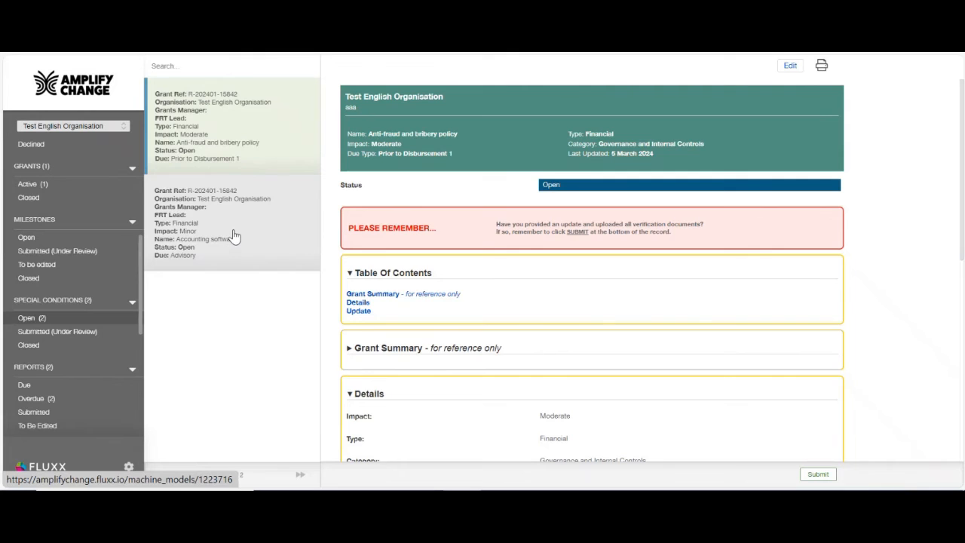
click(236, 143)
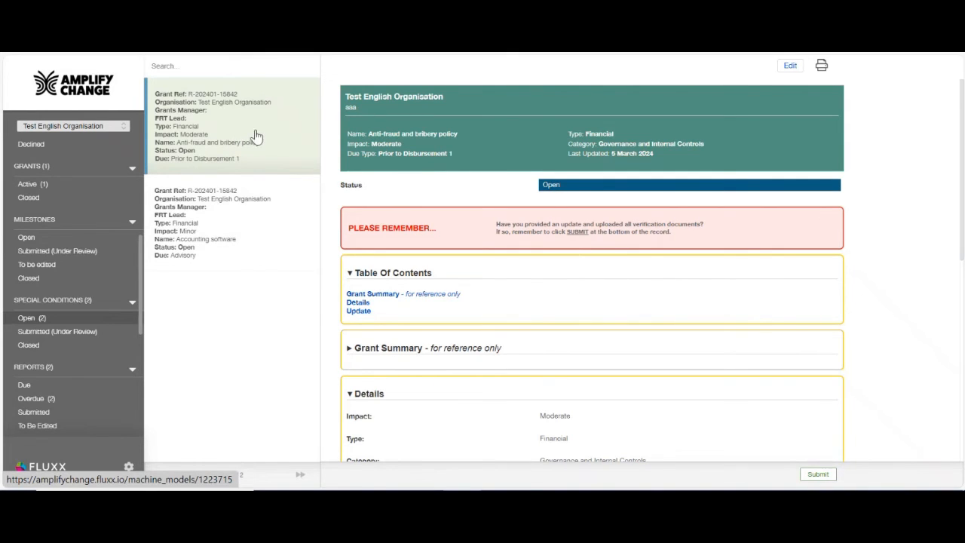
Replace the anti-fraud condition's update text with 'xxxxx' and save it without uploading verification.
click(792, 66)
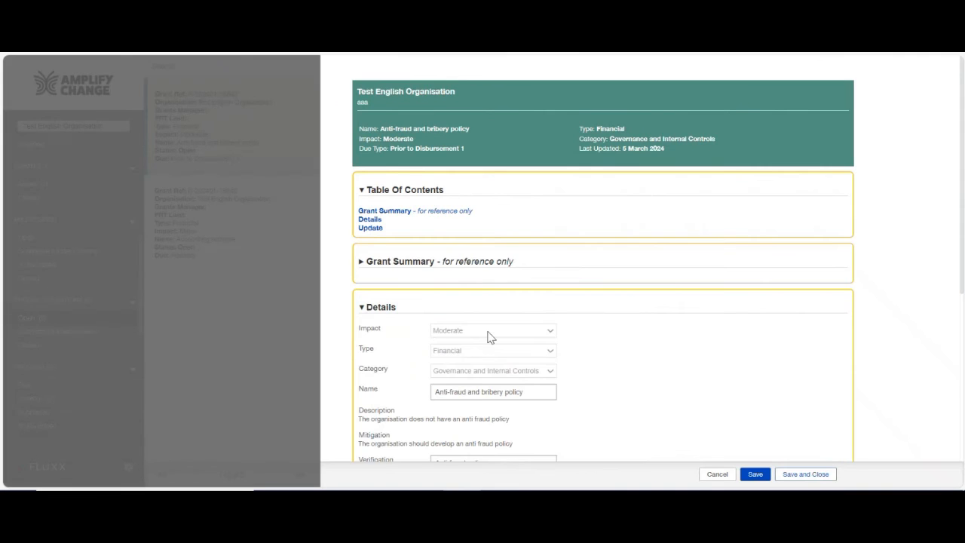
scroll(492, 355, down, 3)
scroll(495, 367, down, 1)
click(423, 327)
drag(422, 327, 365, 319)
key(BackSpace)
text(xxxxx)
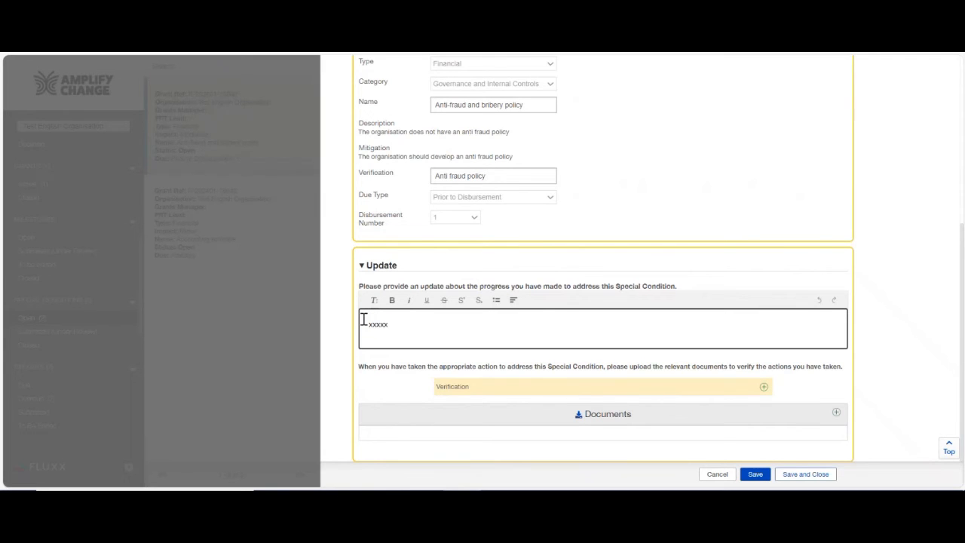
click(764, 387)
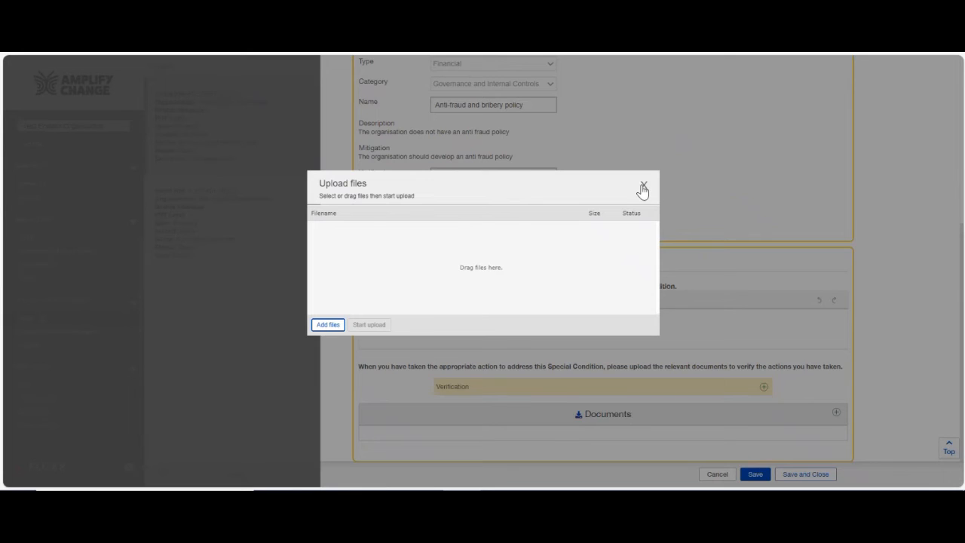
click(643, 186)
click(796, 480)
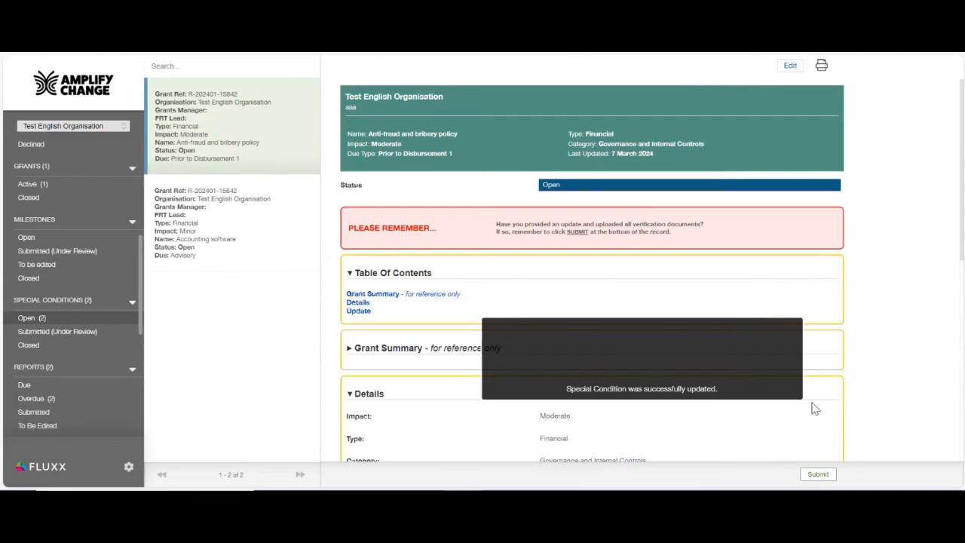
scroll(818, 437, down, 2)
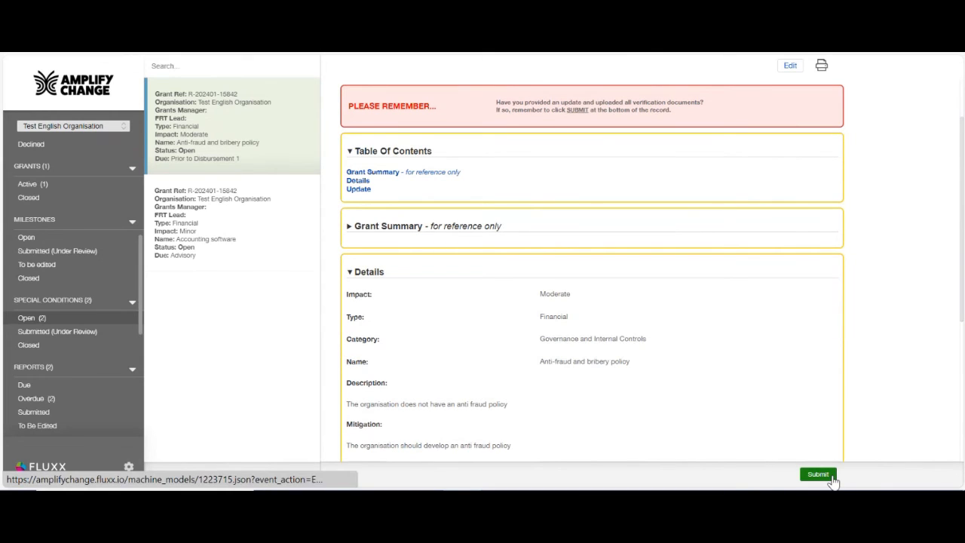